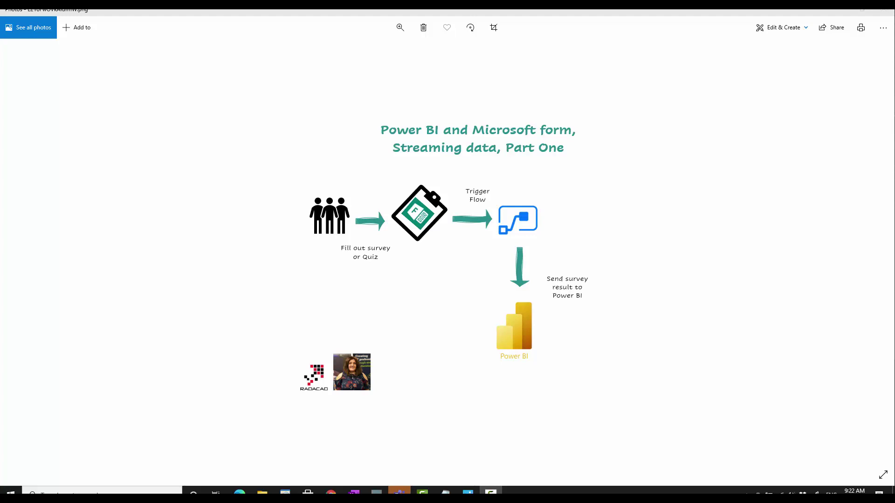
Launch Power BI Desktop from Start search and choose Get data > Power BI datasets
left_click(13, 492)
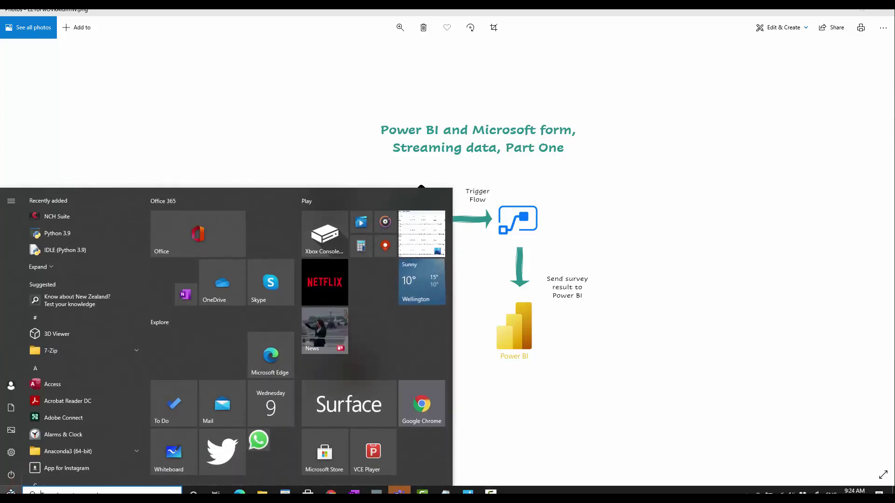
type("power")
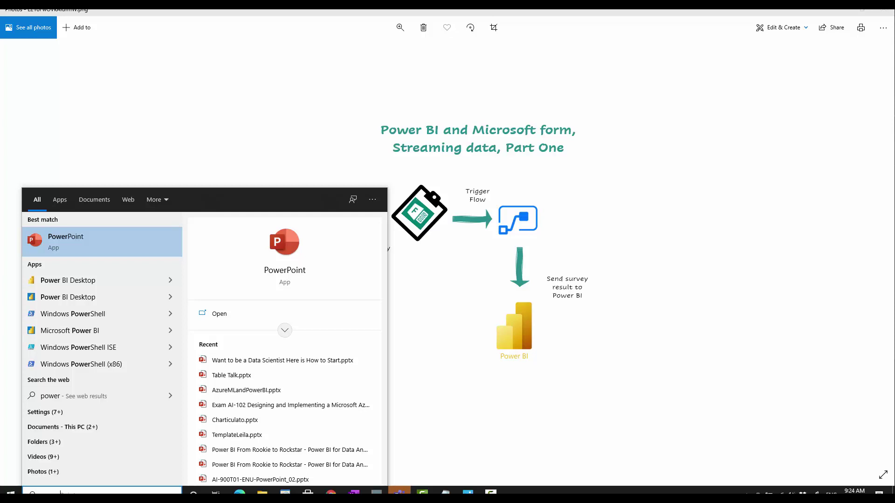
left_click(103, 282)
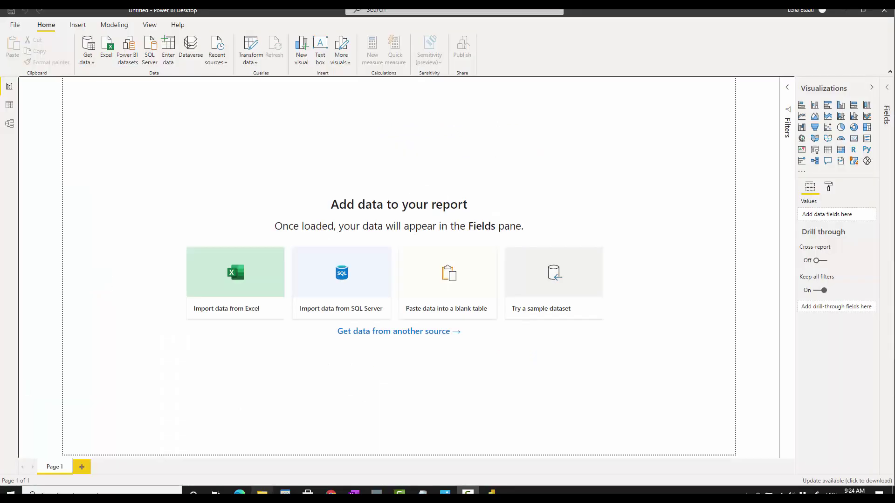
left_click(87, 66)
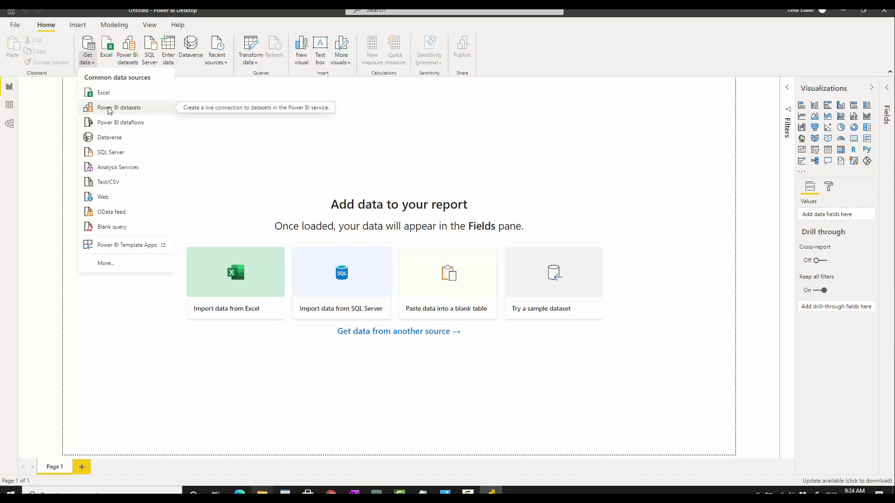
left_click(108, 110)
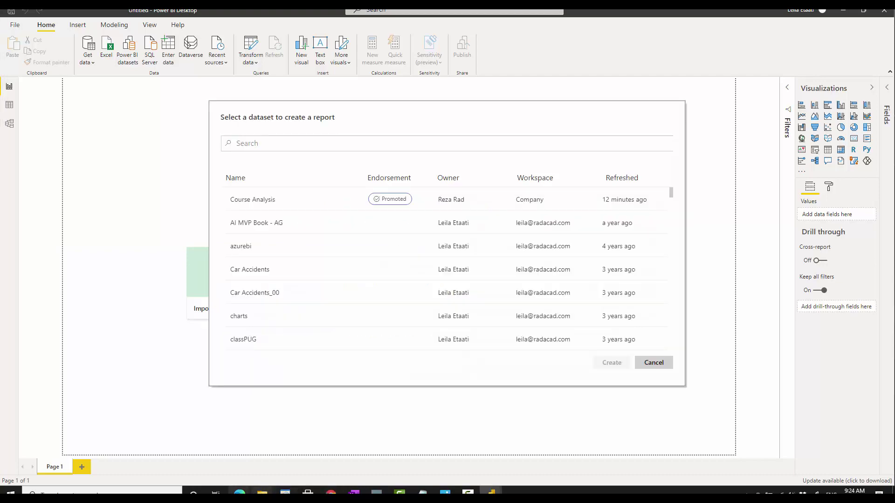
mouse_move(264, 461)
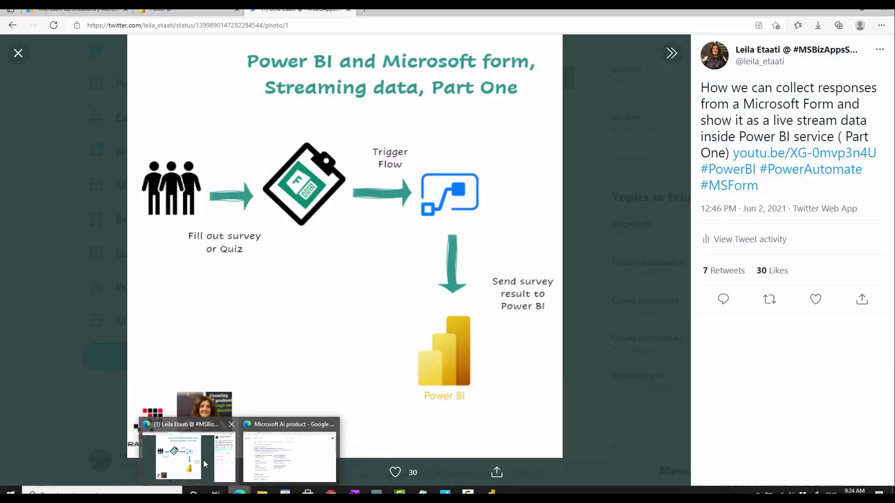
left_click(203, 460)
left_click(361, 13)
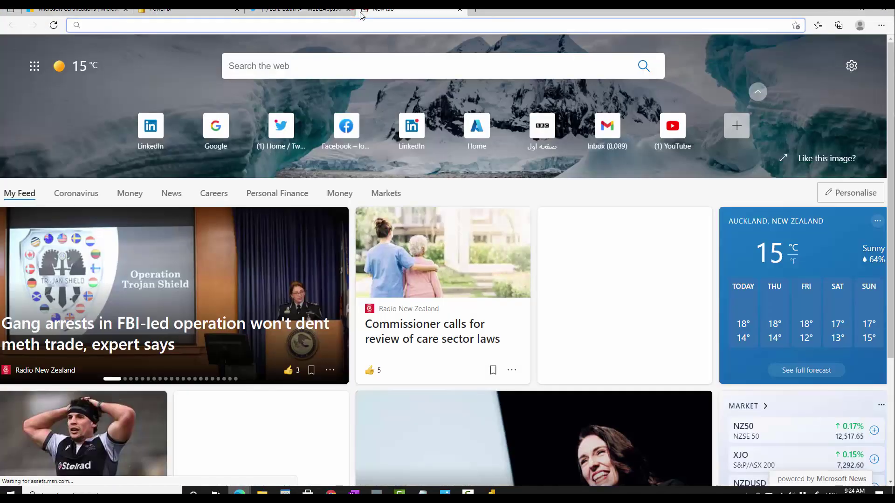
left_click(186, 10)
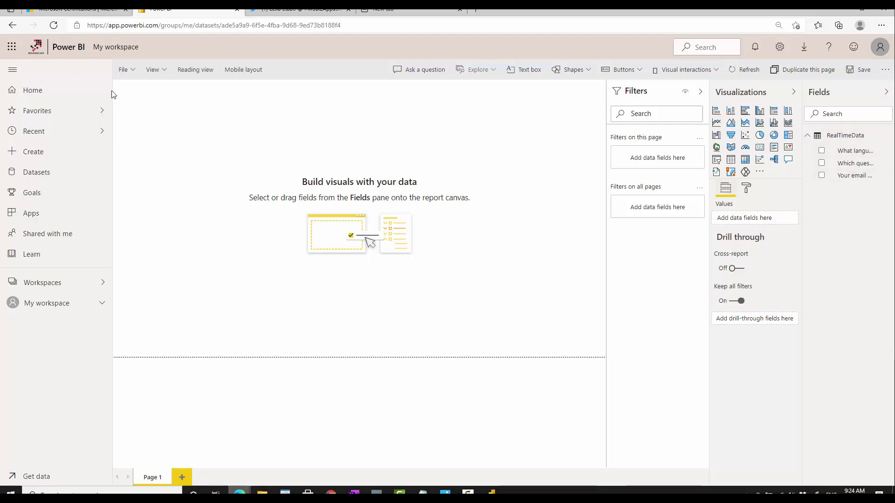
left_click(38, 306)
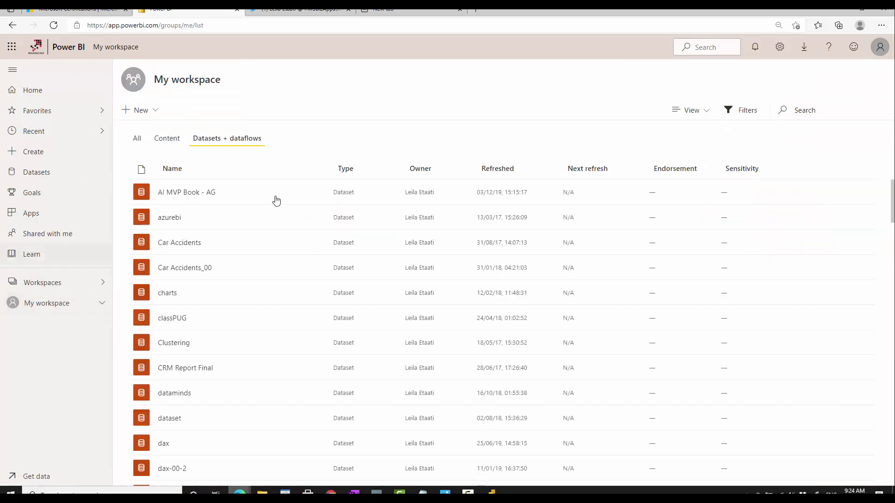
left_click(798, 110)
type("q")
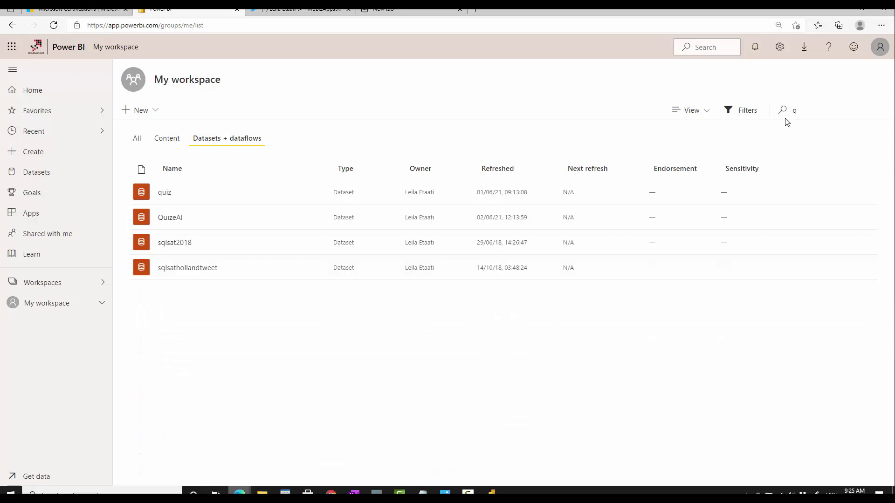
mouse_move(315, 223)
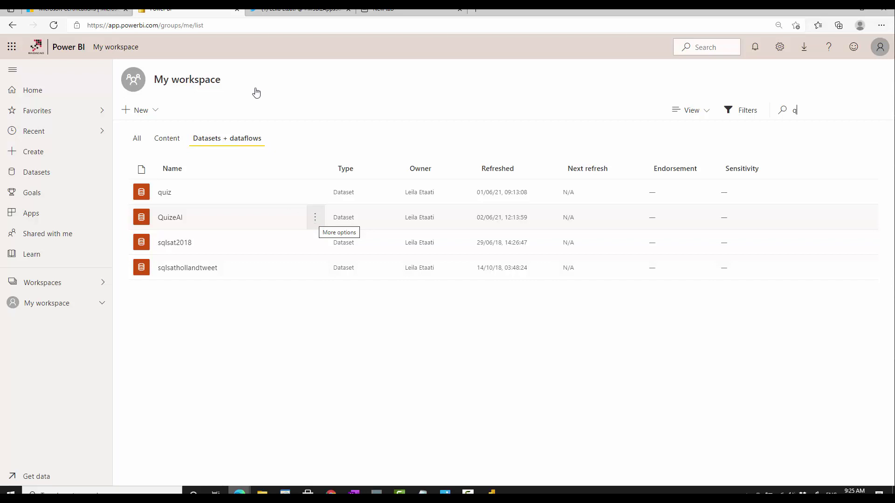
left_click(844, 13)
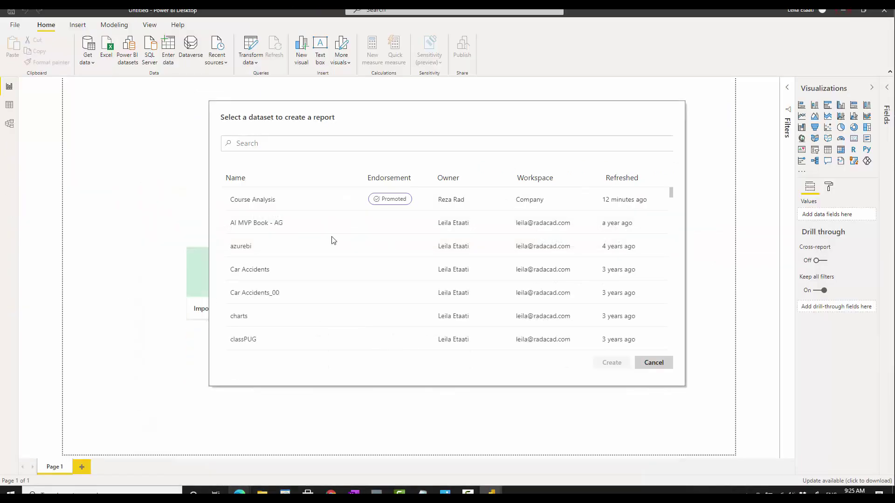
Search 'q' among the datasets, select QuizeAI and create a live-connected report from it
left_click(584, 142)
type("q")
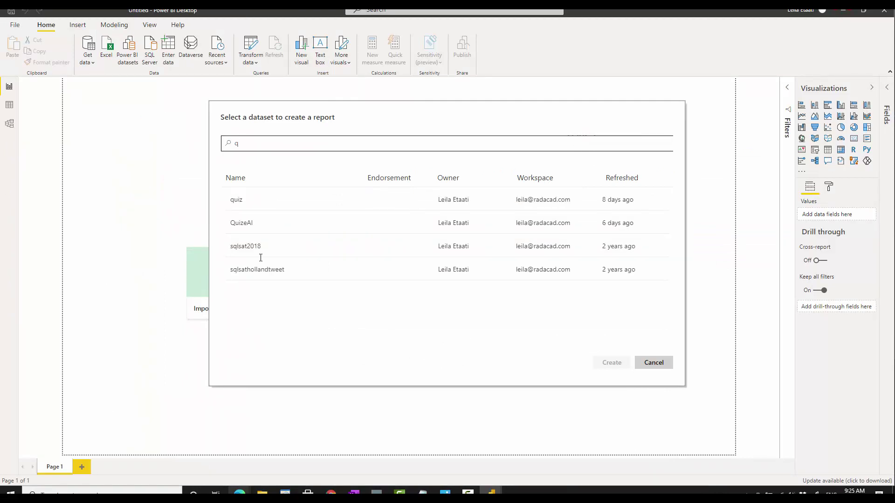
left_click(246, 223)
left_click(597, 361)
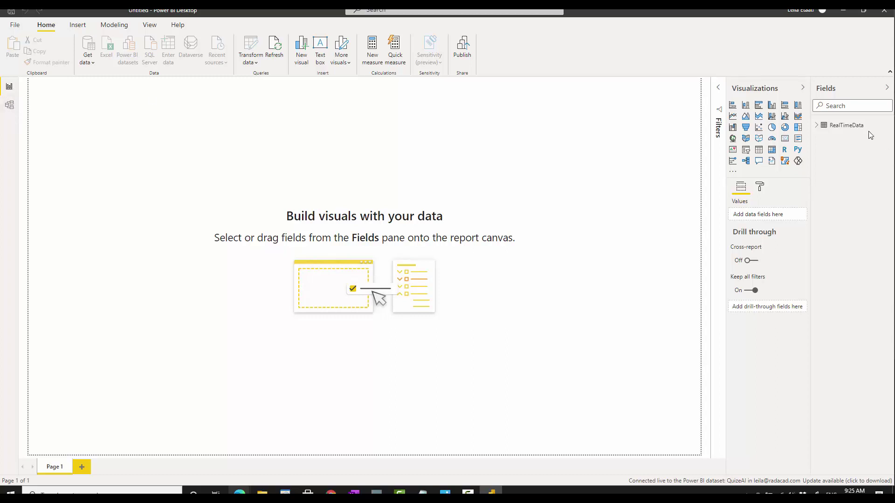
Build a table from RealTimeData's Email Address, Automated ML and Which Languages fields
left_click(817, 126)
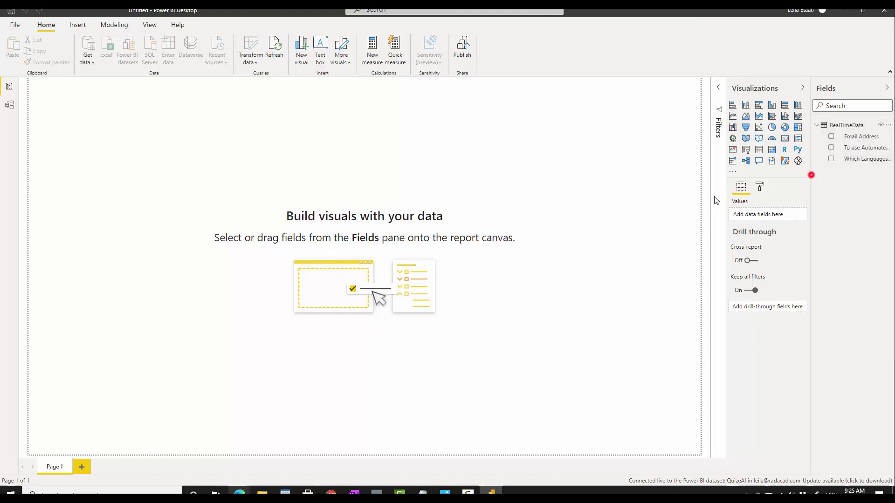
left_click_drag(716, 201, 648, 205)
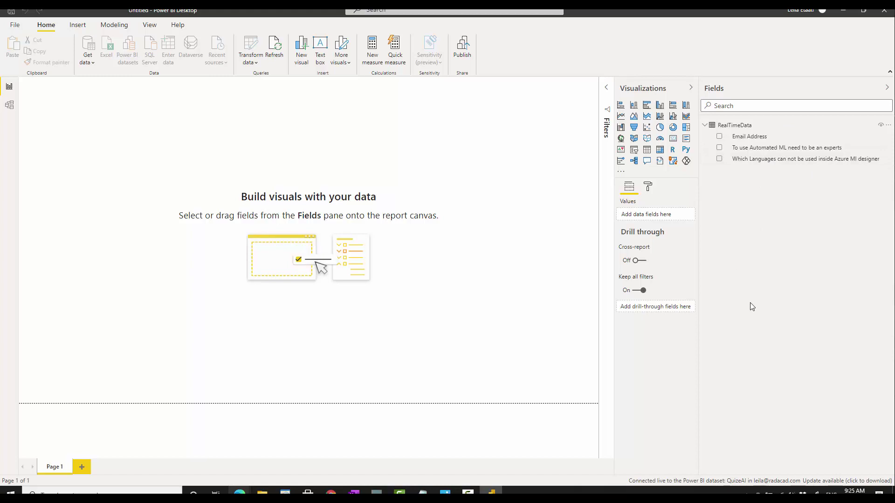
left_click(719, 137)
left_click(719, 148)
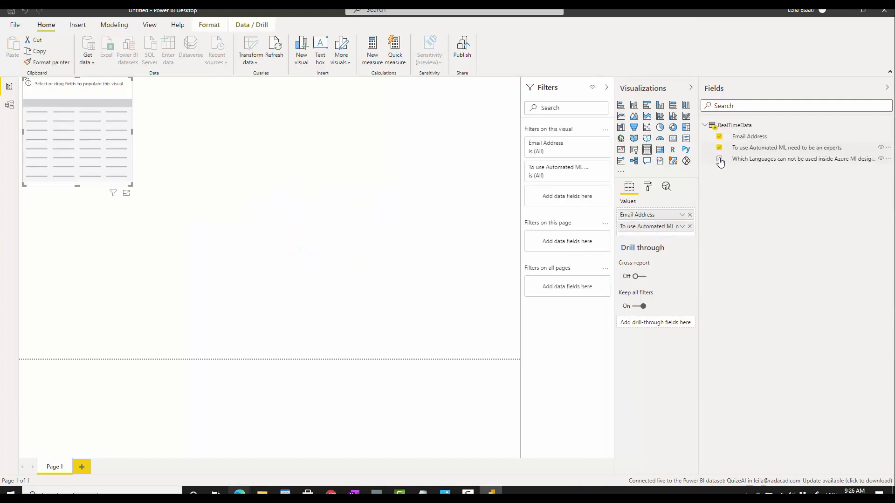
left_click(720, 161)
Enlarge the table visual so its response rows show, then deselect it
left_click(128, 186)
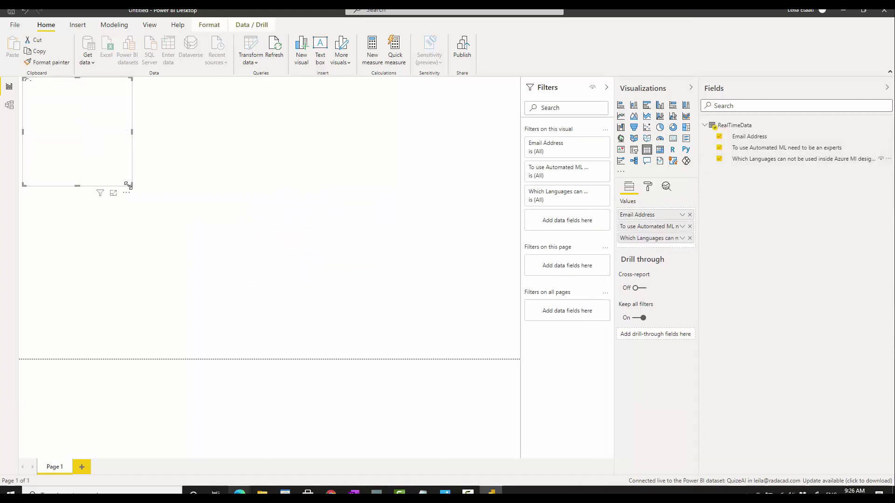
left_click_drag(315, 264, 394, 282)
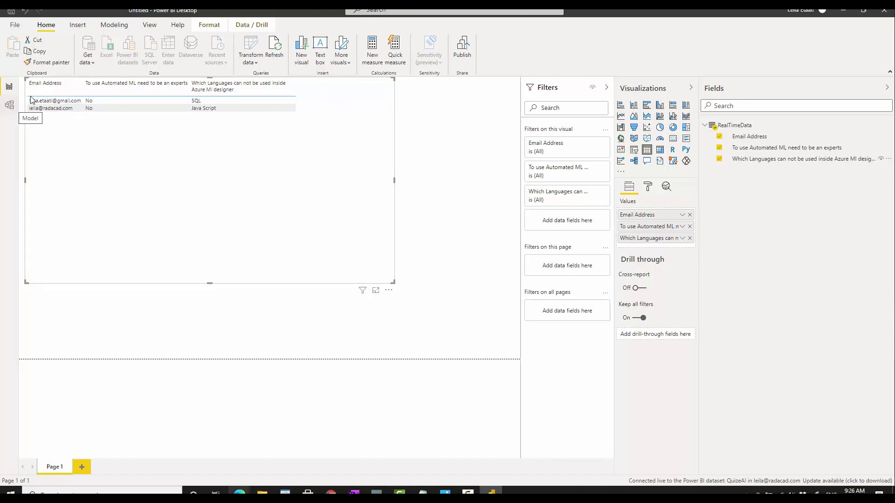
left_click(92, 67)
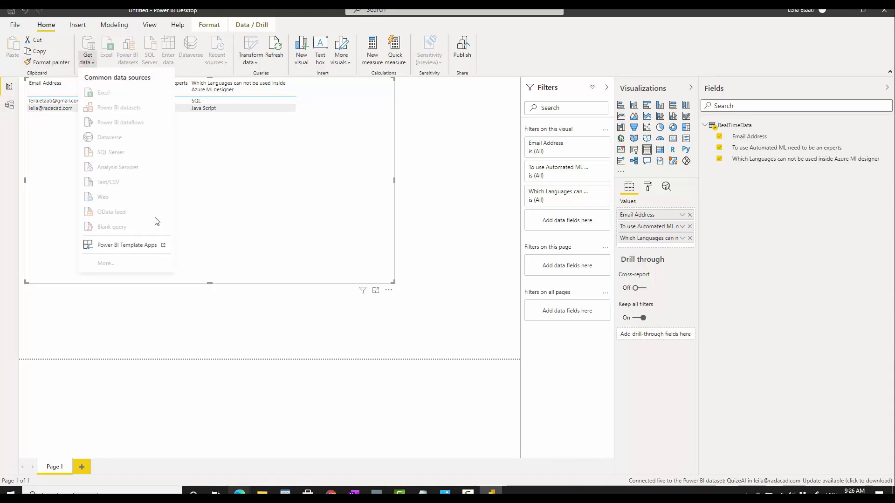
left_click(432, 98)
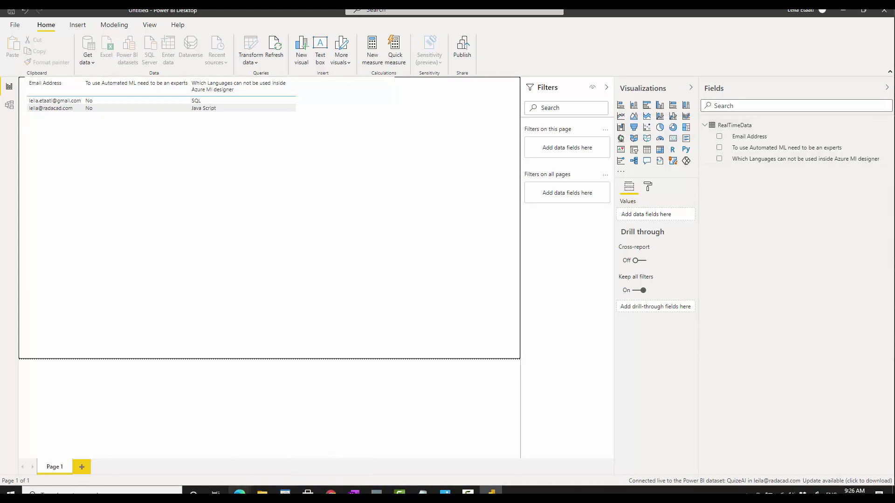
In the Edge window, scroll through the AI and ML Quiz questions and answer options
mouse_move(239, 493)
left_click(210, 467)
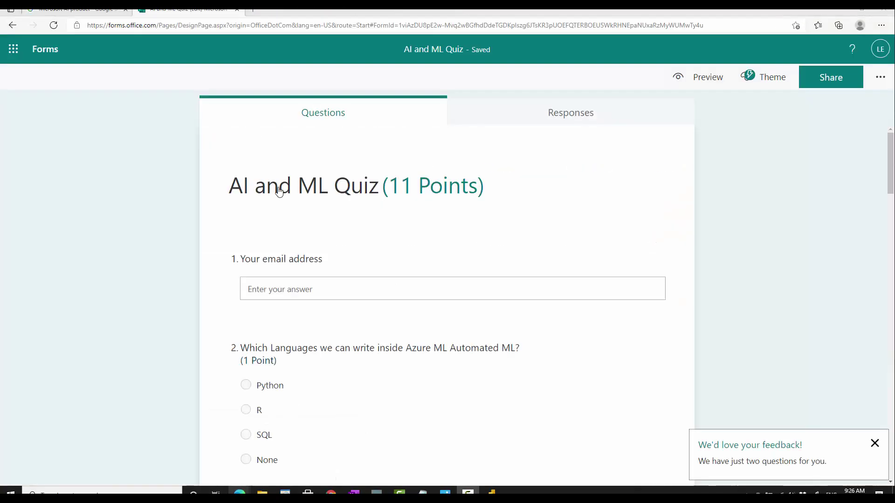
scroll(317, 391, "down", 5)
scroll(317, 391, "down", 10)
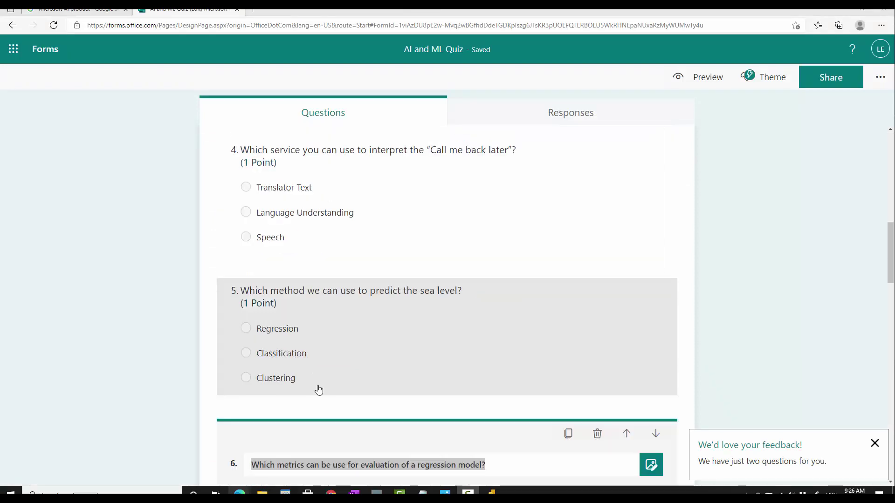
scroll(298, 378, "up", 2)
scroll(299, 378, "up", 7)
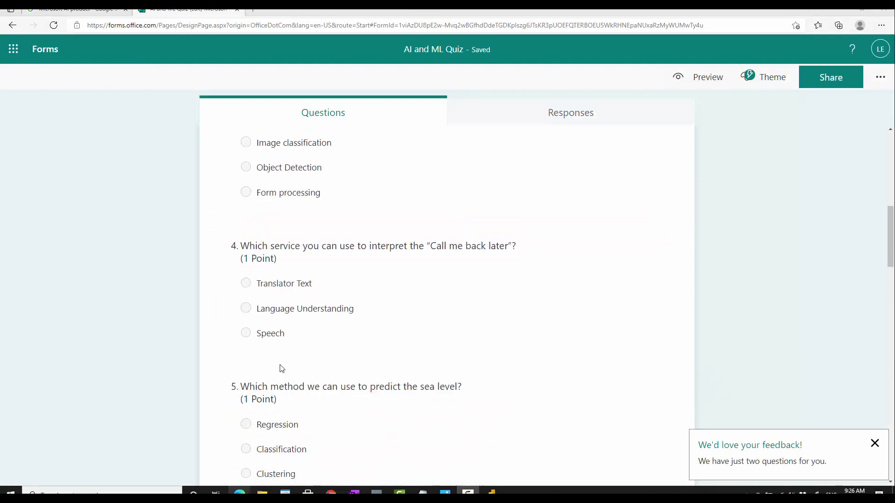
scroll(288, 358, "up", 4)
scroll(289, 358, "up", 3)
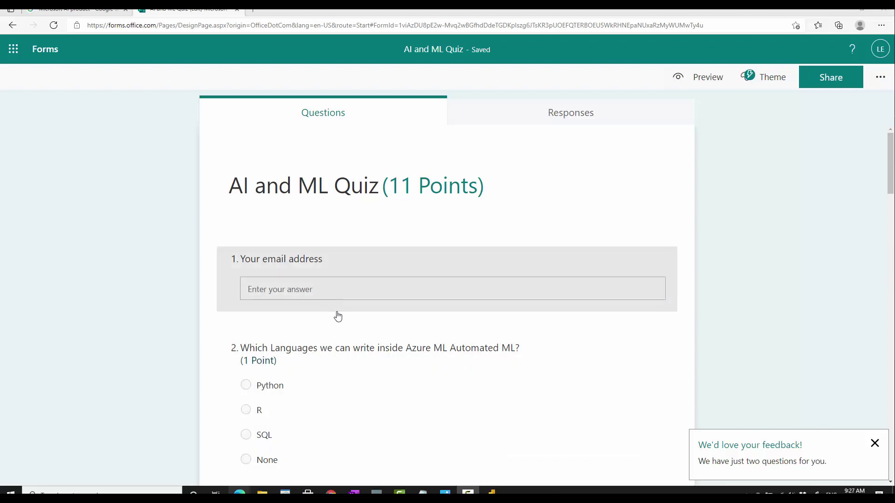
scroll(337, 315, "down", 3)
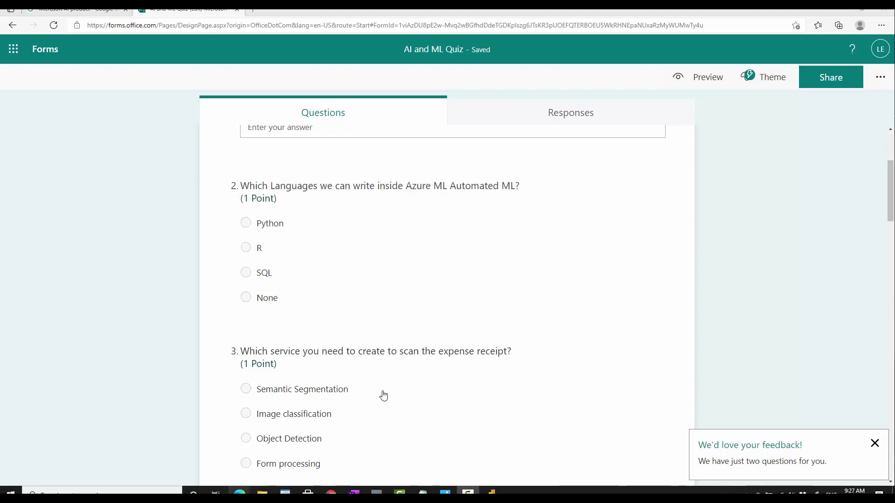
scroll(372, 400, "down", 10)
scroll(547, 182, "down", 5)
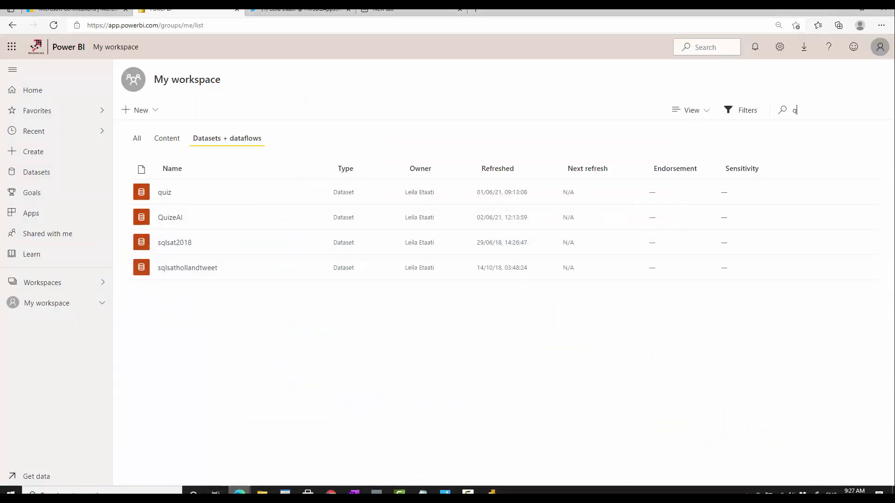
Back in Power BI Desktop, create a new measure from the Modeling commands
left_click(485, 450)
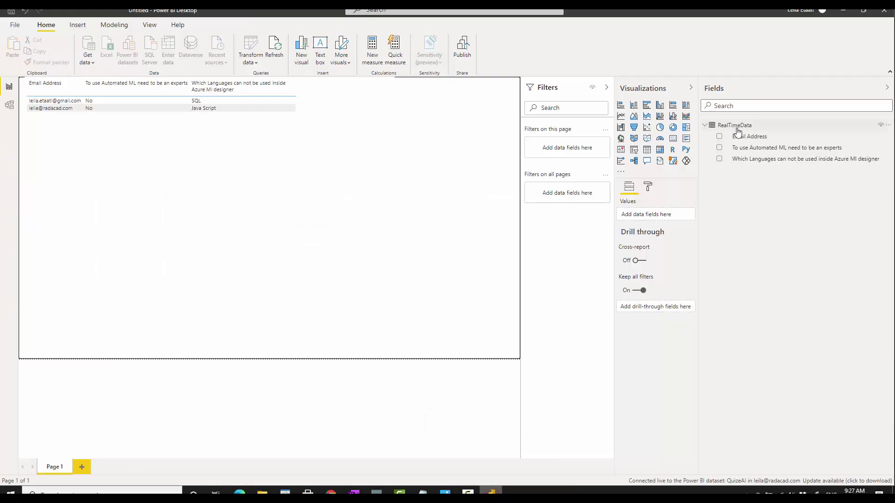
left_click(76, 26)
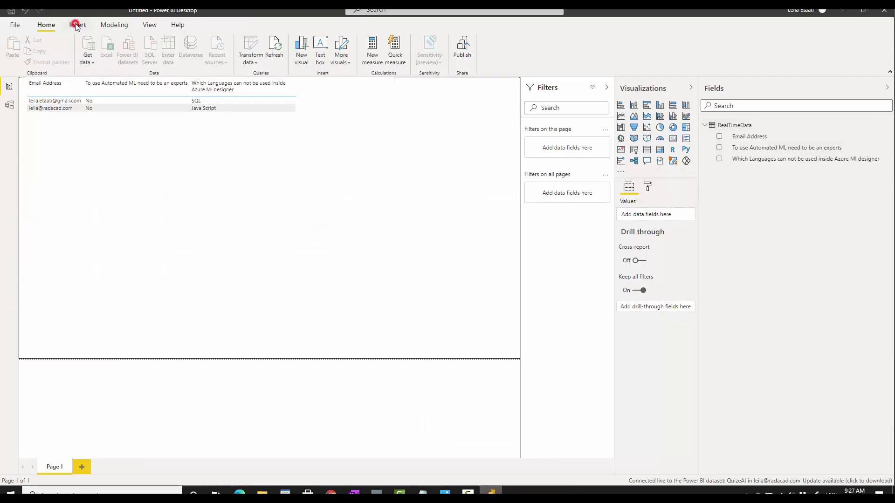
left_click(112, 26)
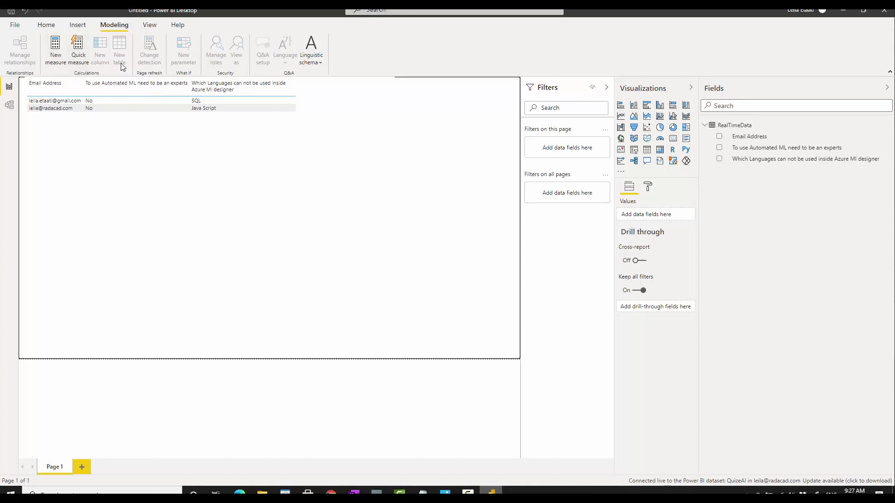
left_click(56, 65)
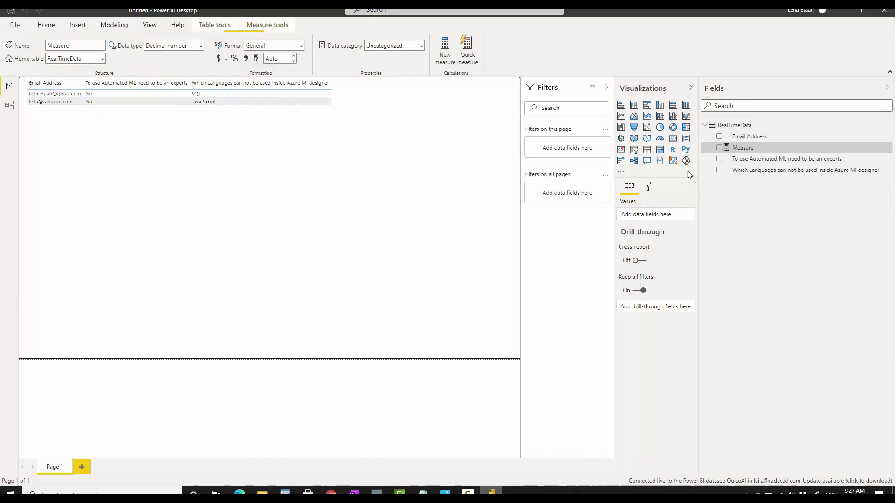
Rename the new measure to 'correct answer' in its formula
left_click(742, 147)
double_click(96, 104)
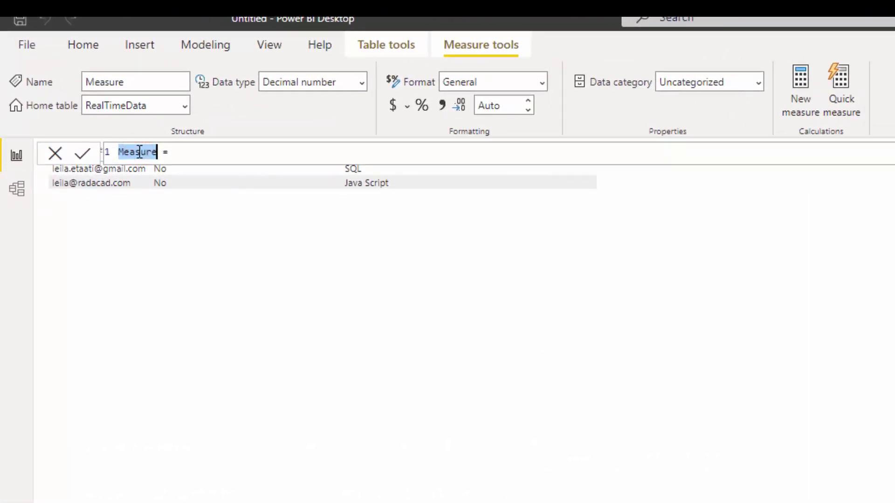
type("correct")
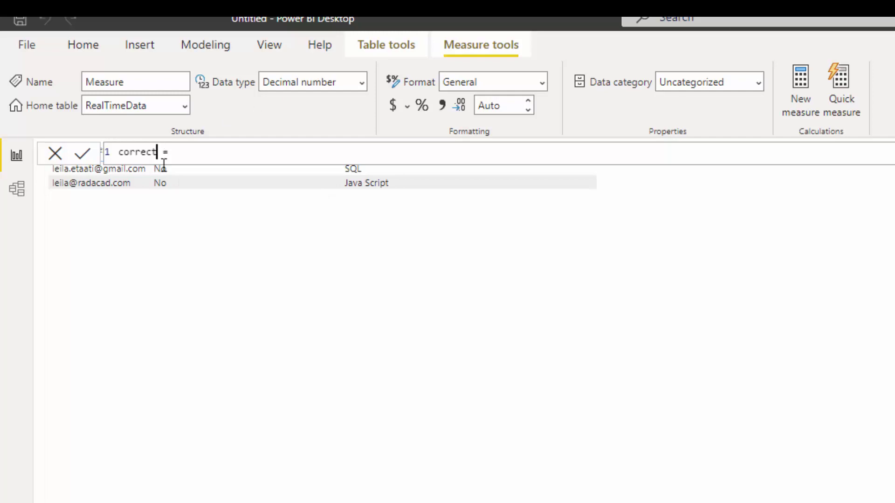
type("answer")
left_click(233, 154)
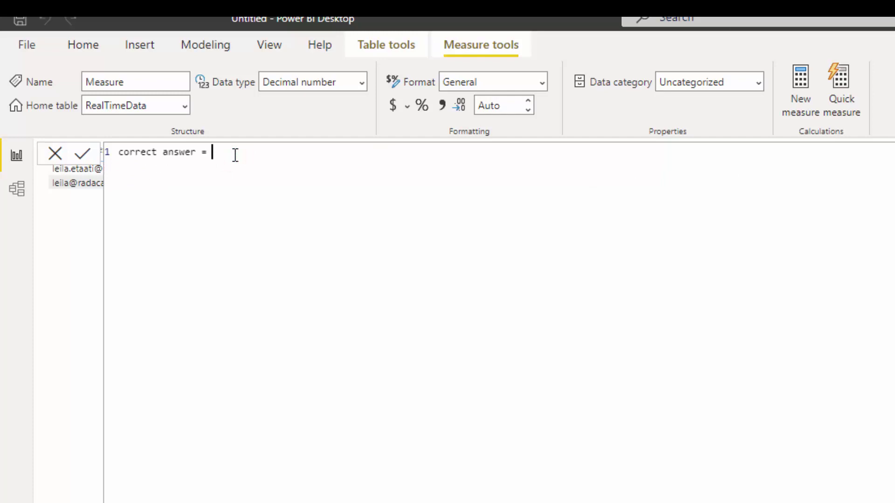
Add an IF on SELECTEDVALUE of the Automated ML column: "No" scores 1, else 0, plus
key("shift+Return")
key("Tab")
type("if")
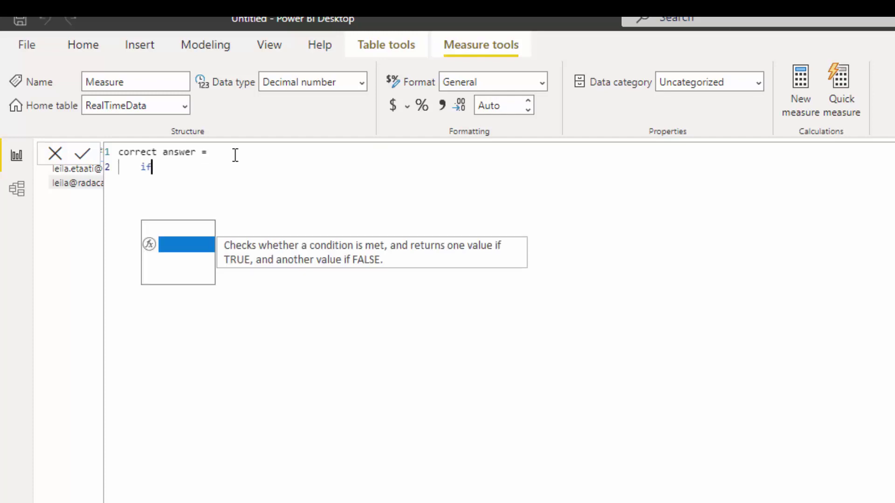
type(" (sele")
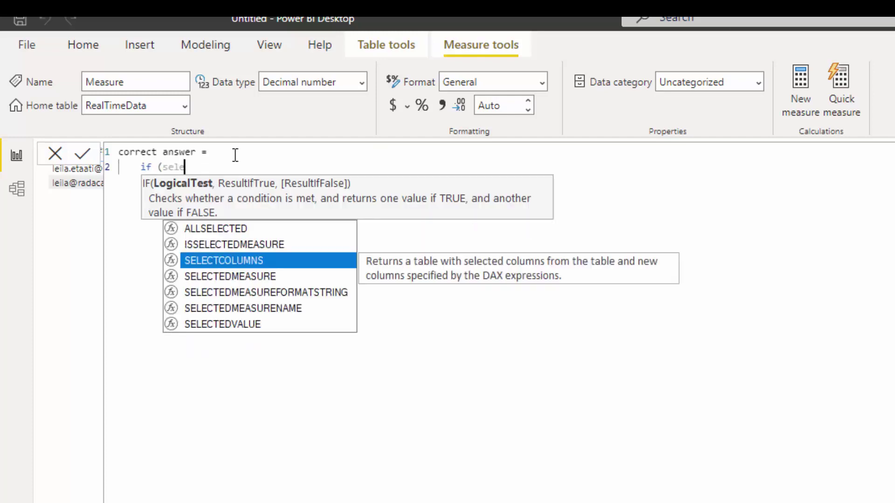
key("Up")
key("Down")
key("Down")
key("Down")
key("Down")
key("Down")
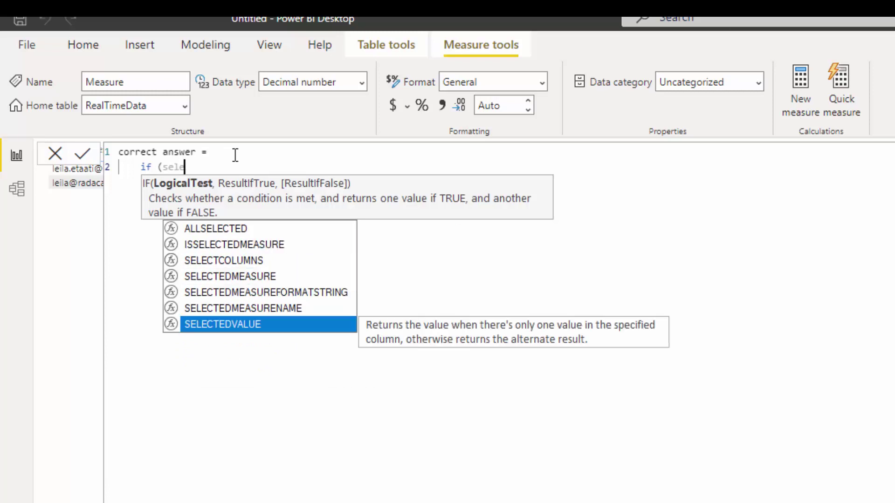
key("Tab")
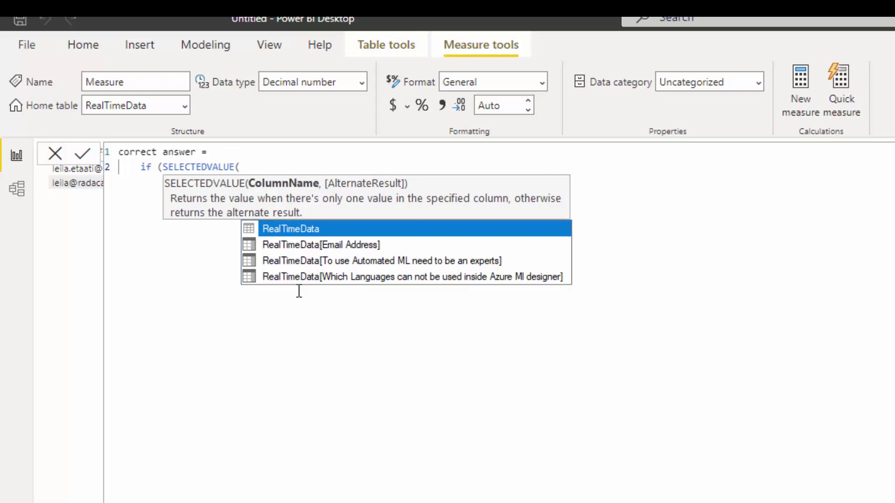
left_click(308, 259)
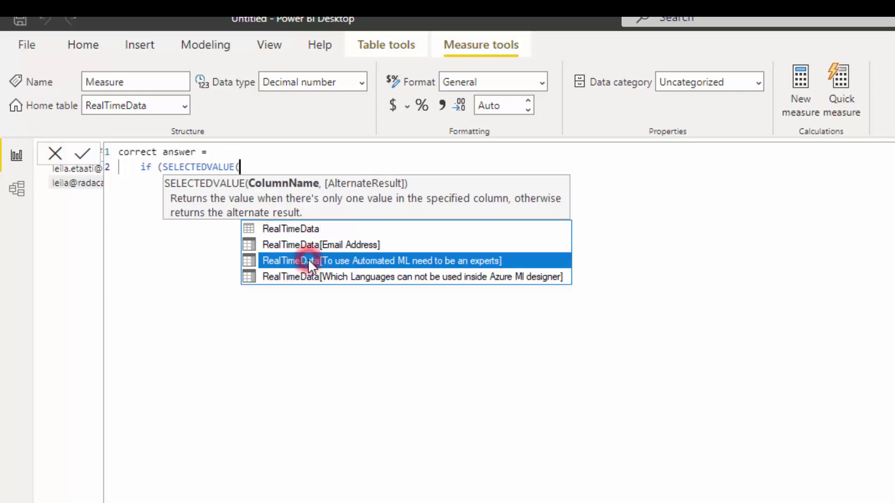
double_click(308, 259)
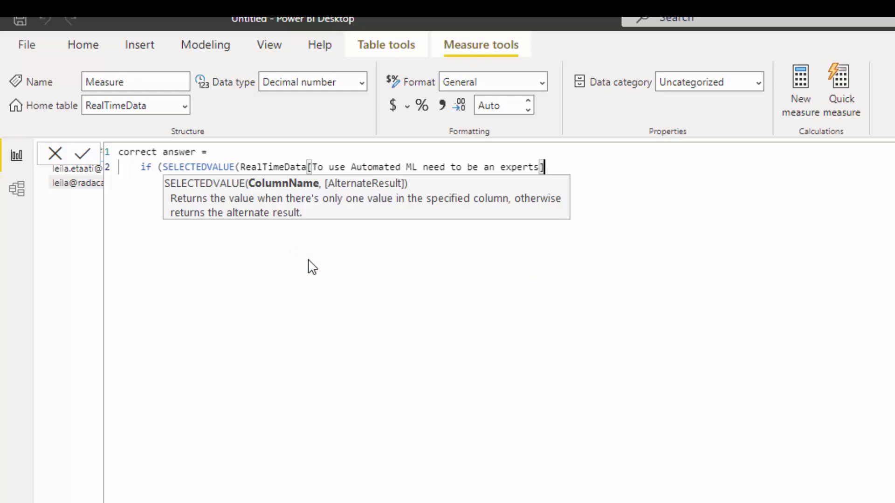
type(")")
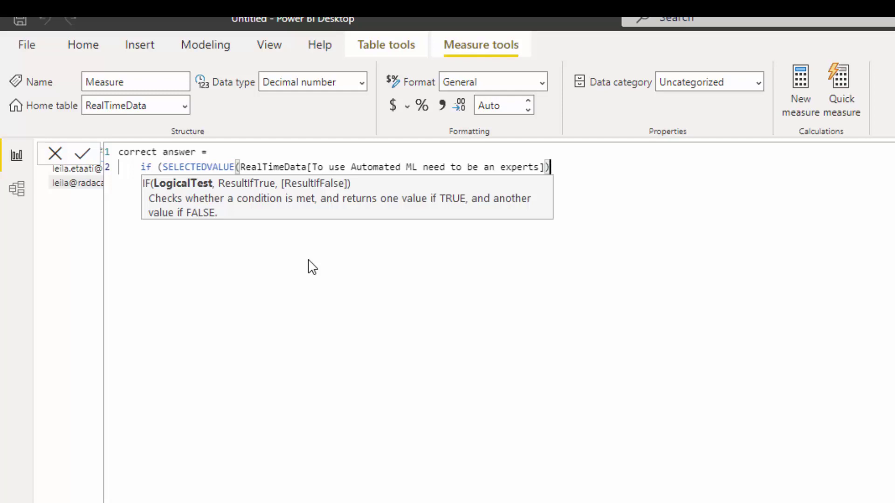
type("=\"No\",1,")
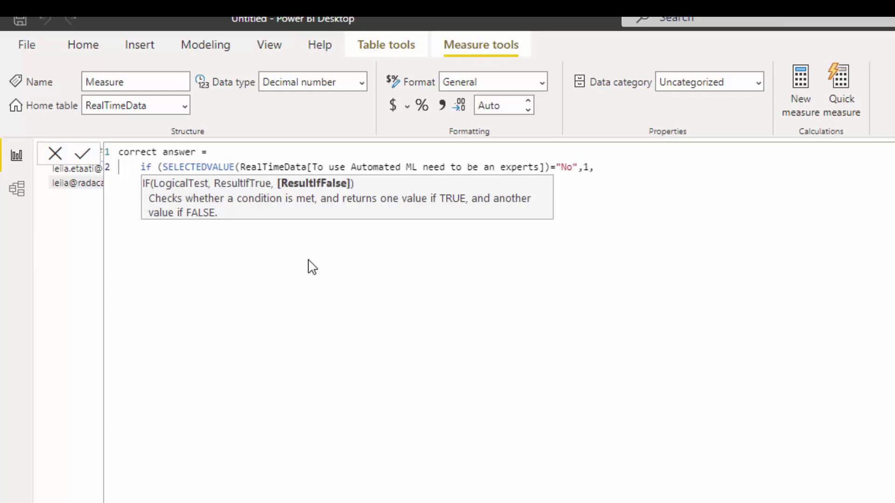
type("0) +")
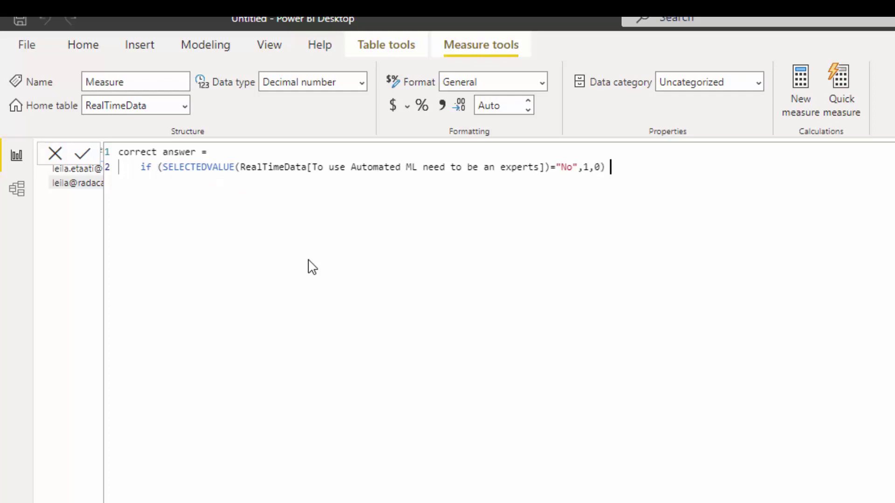
On a new line, start a second IF on SELECTEDVALUE of the Which Languages column
key("shift+Return")
type("if(s")
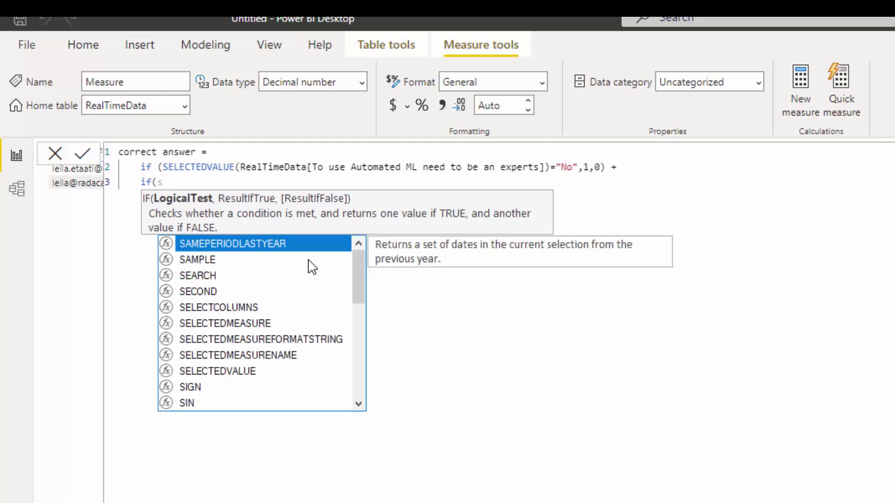
type("electe")
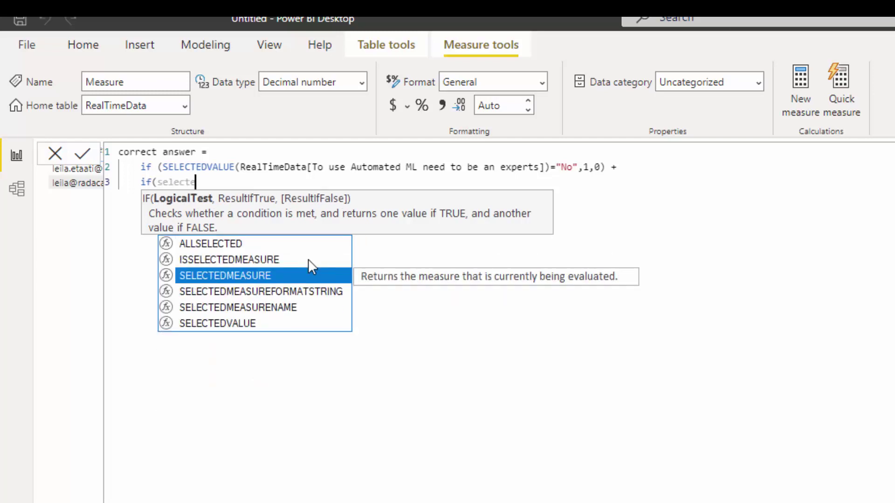
key("Down")
key("Down")
key("Down")
key("Tab")
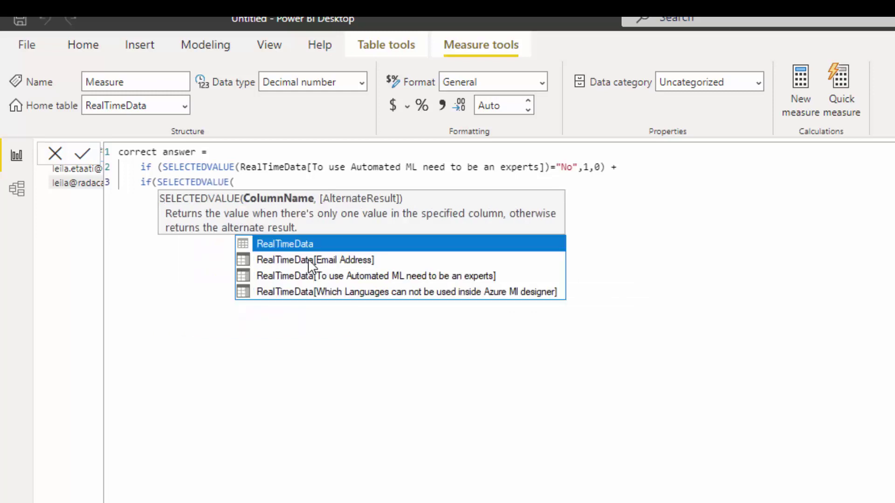
key("Down")
key("Down")
key("Down")
key("Tab")
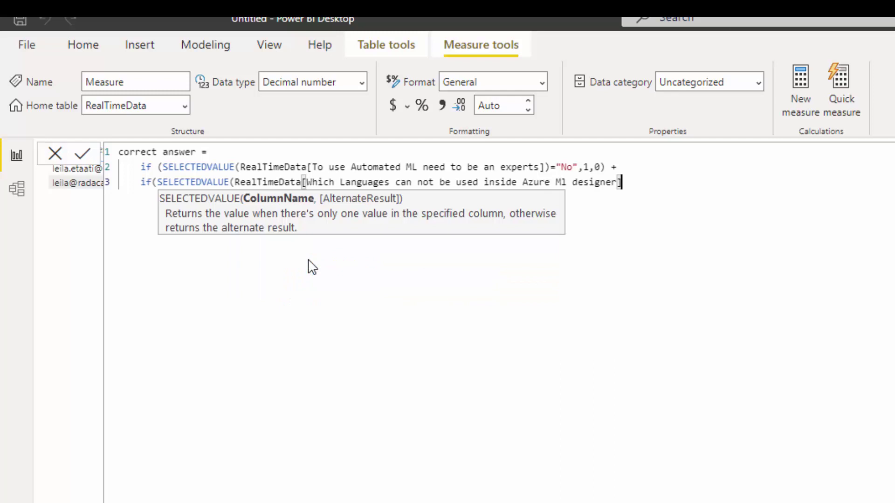
Complete the condition as ="Java Script",1,0 and commit the correct answer measure
type(")=\"Java Sc")
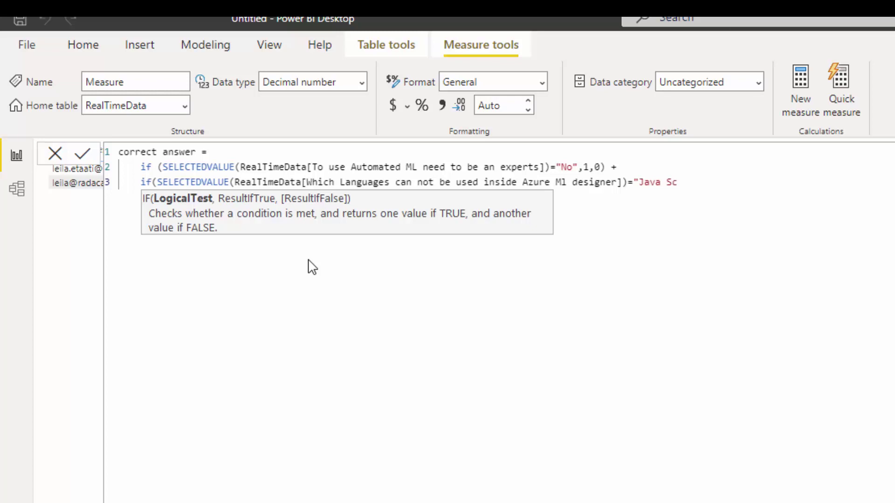
type("ript")
type("\",1\"")
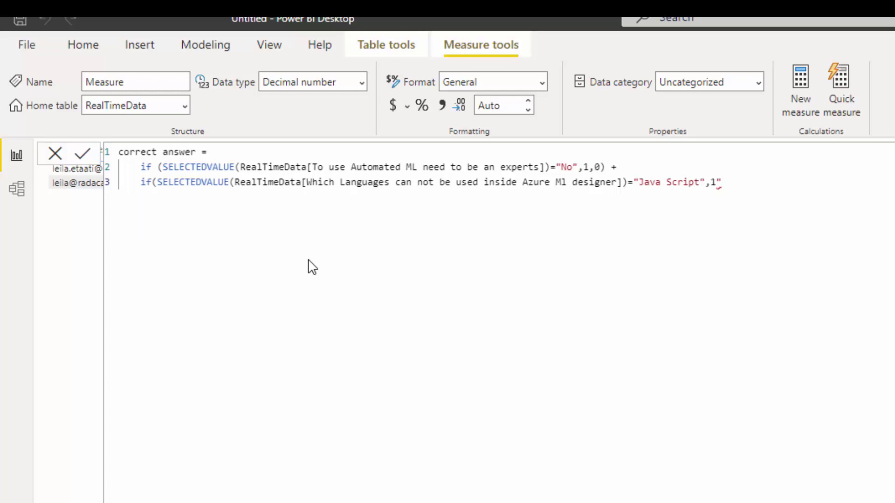
key("BackSpace")
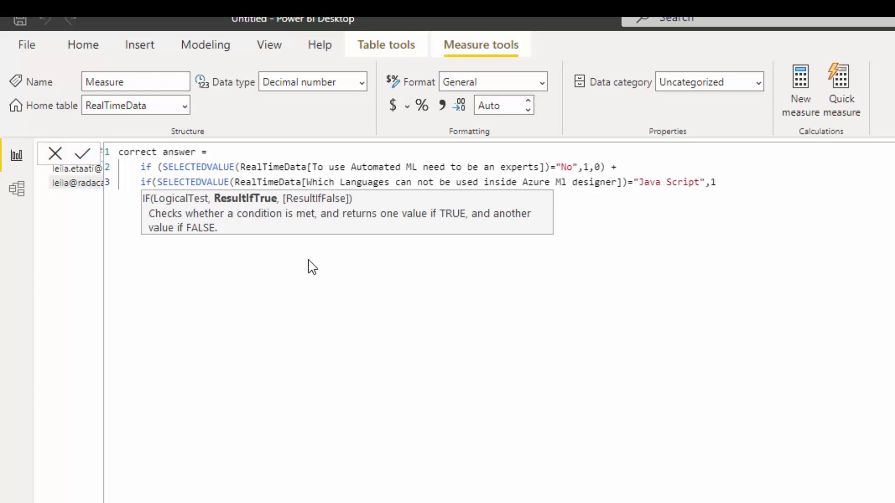
type(",0")
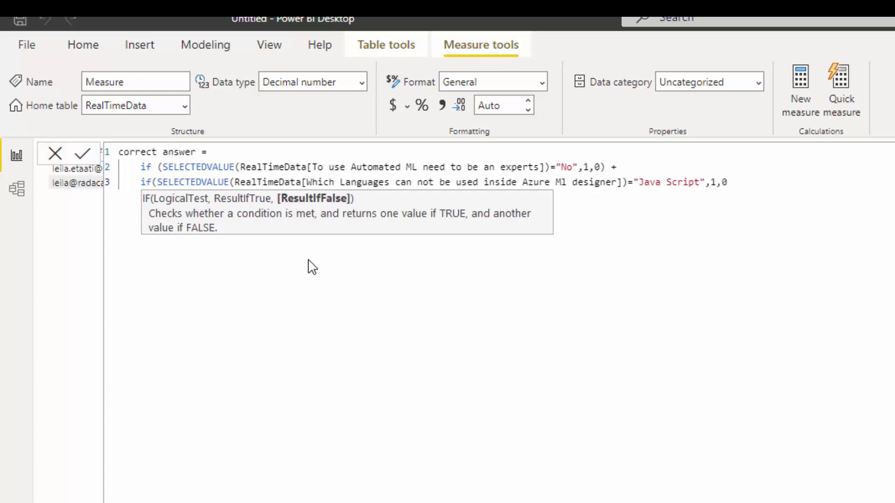
type(")")
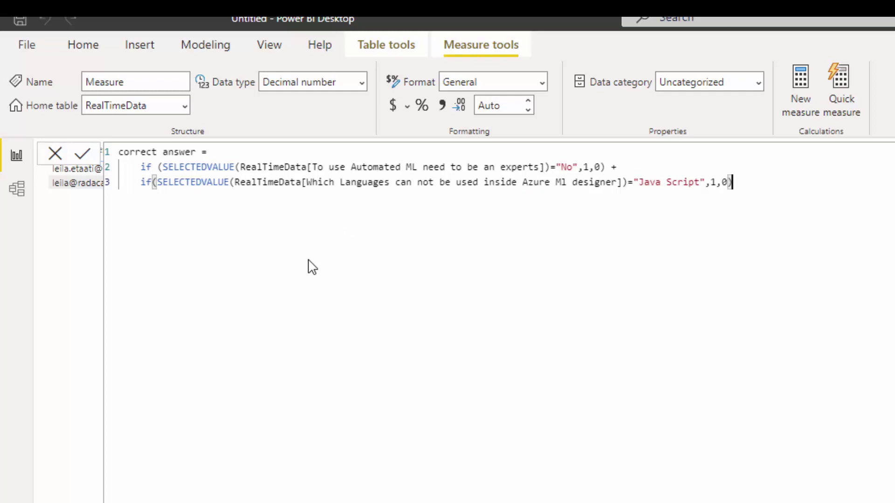
key("Return")
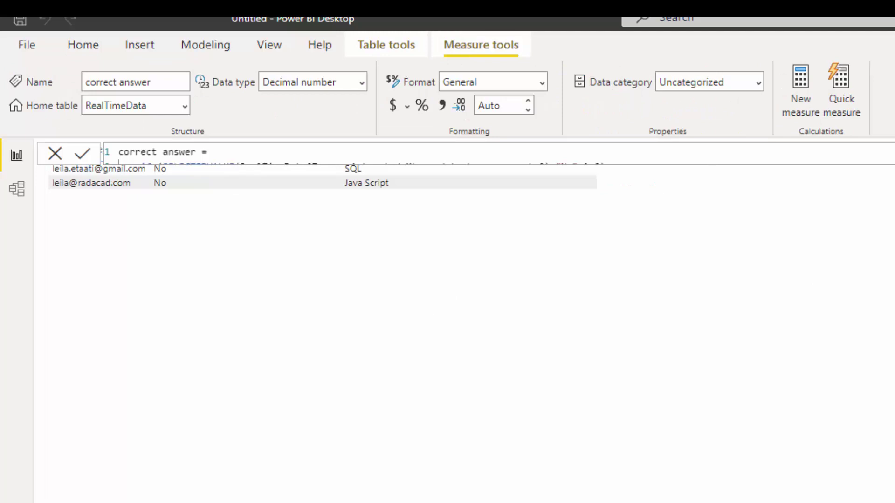
Return to the report table, sort it by the Automated ML answer and check respondents' answers
left_click(689, 489)
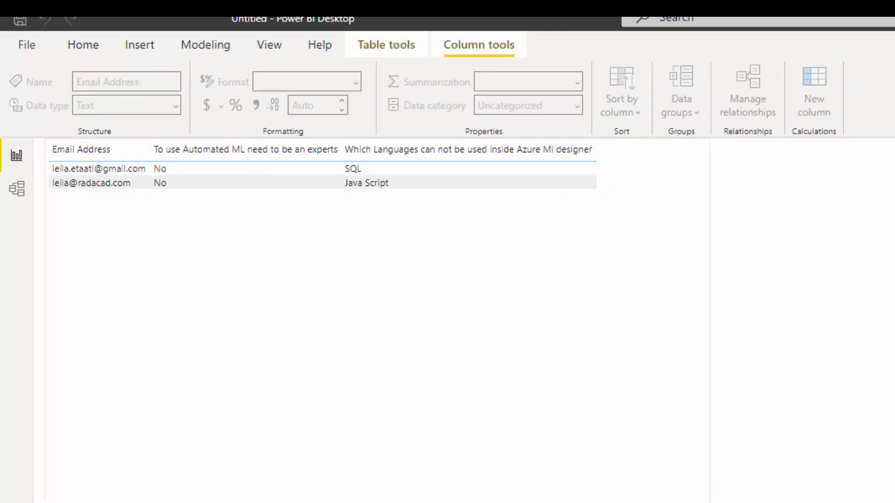
key("Escape")
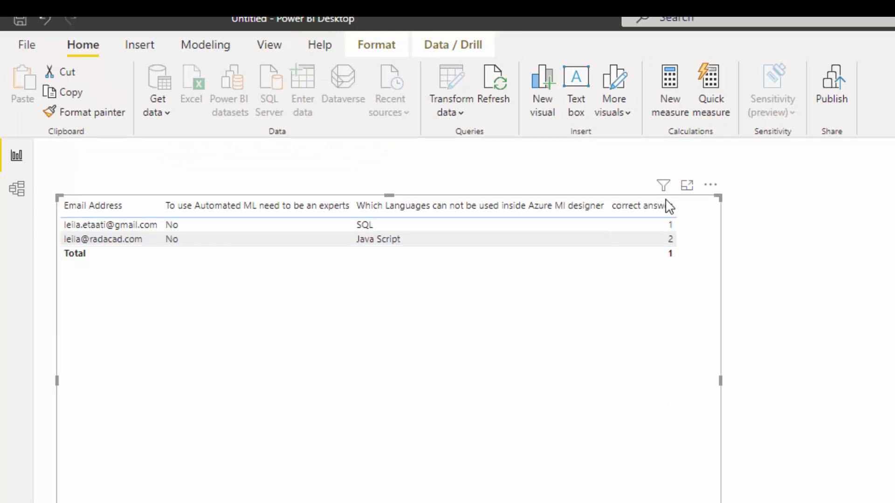
left_click(171, 228)
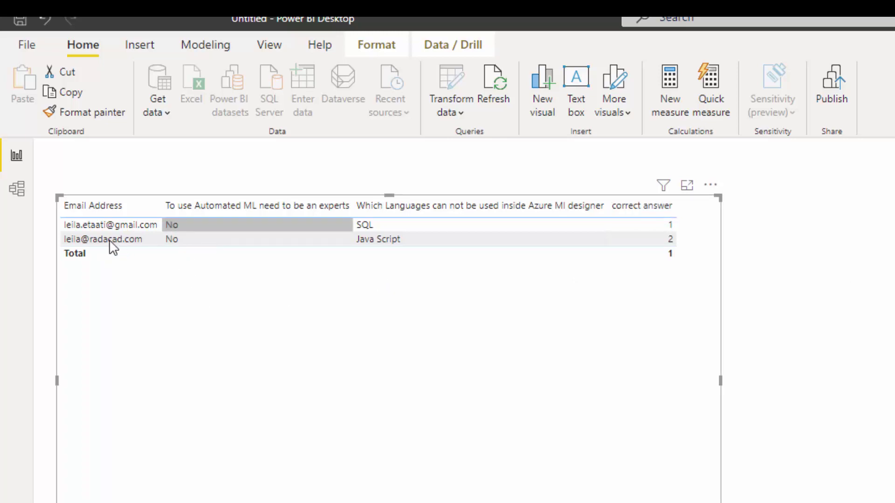
left_click(108, 227)
left_click(195, 223)
left_click(110, 223)
left_click(268, 205)
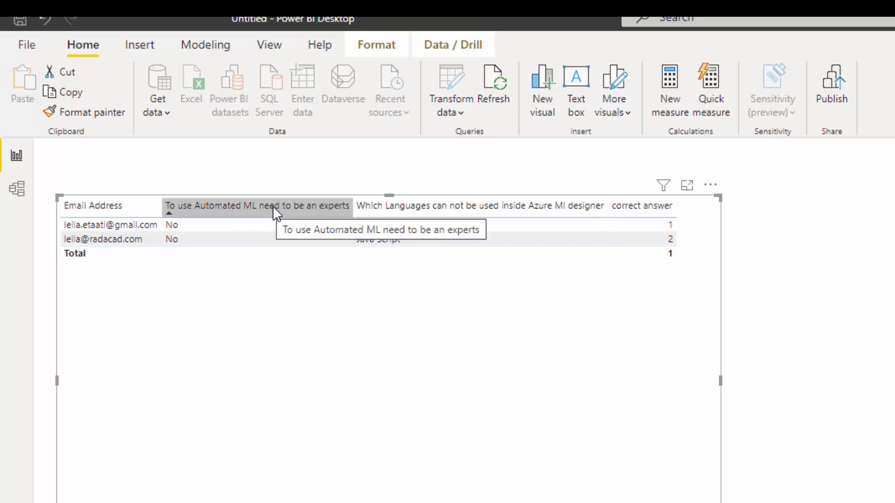
left_click(229, 227)
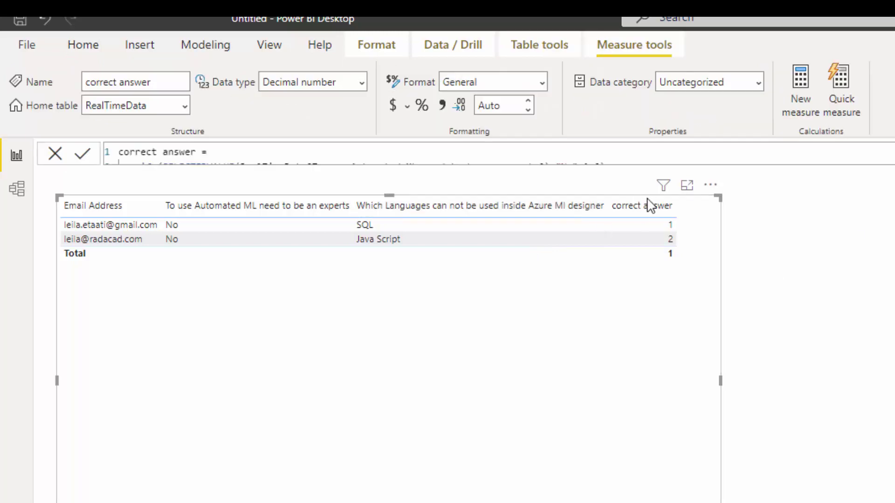
Replace "Java Script" with "SQL" in the languages condition and commit the measure
left_click_drag(639, 182, 694, 178)
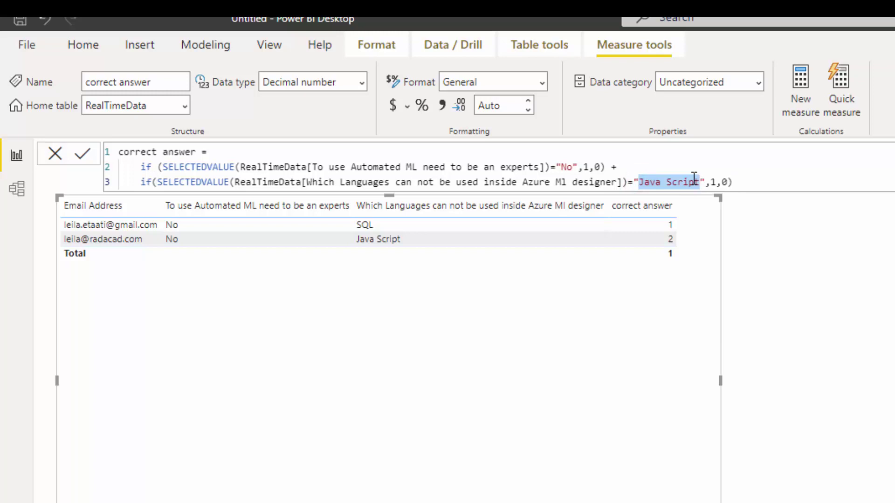
type("SQL")
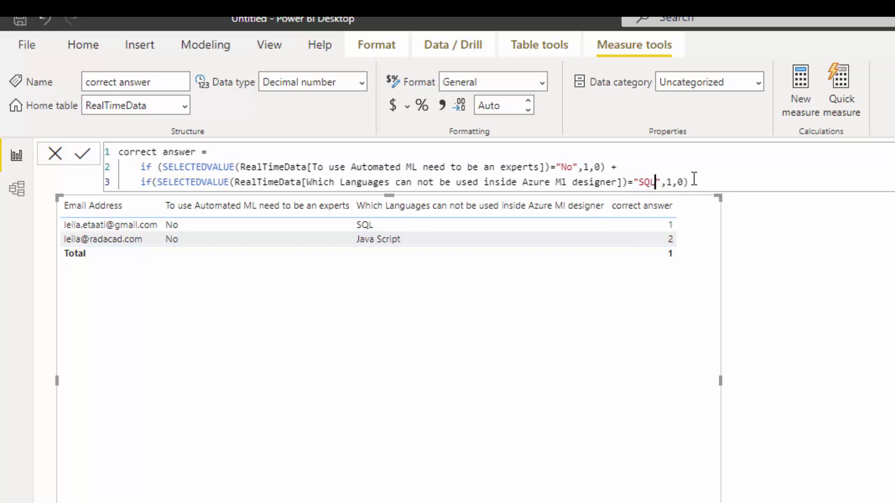
key("Return")
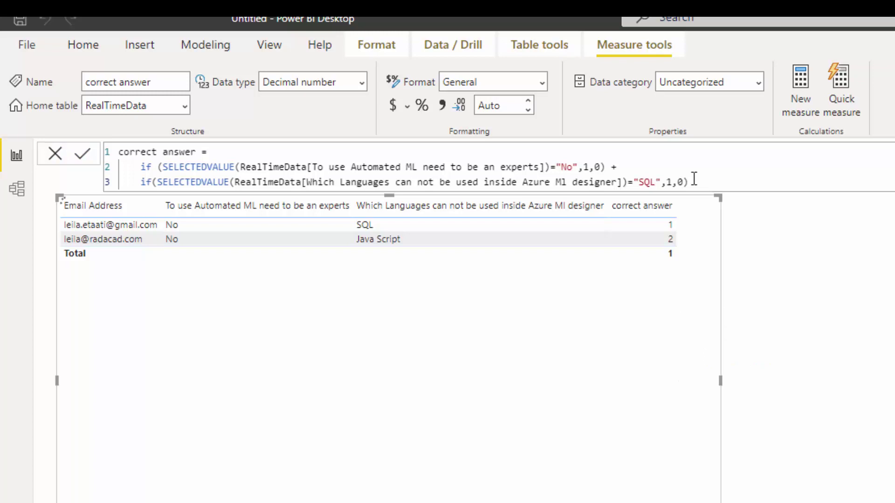